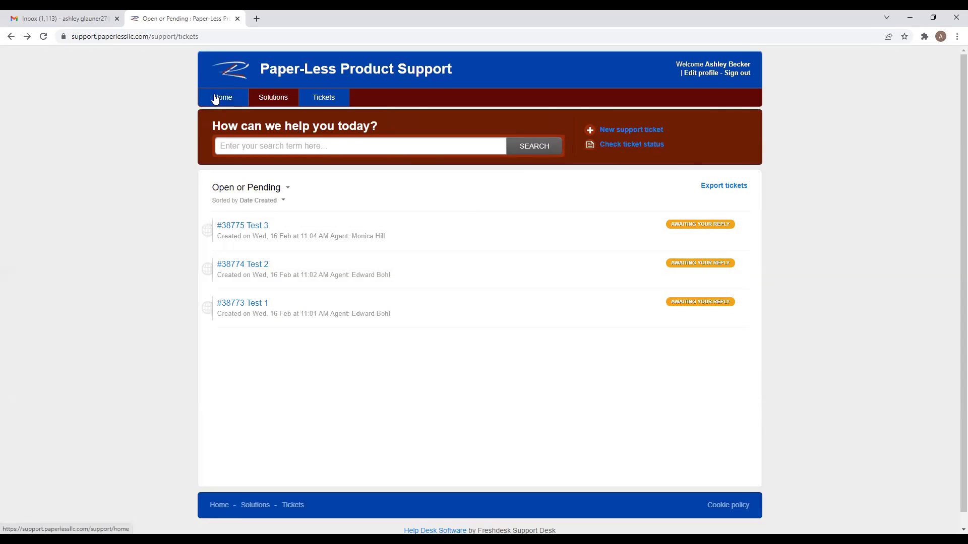
Step: Open the Solutions knowledge base and look over its first article categories
left_click(265, 101)
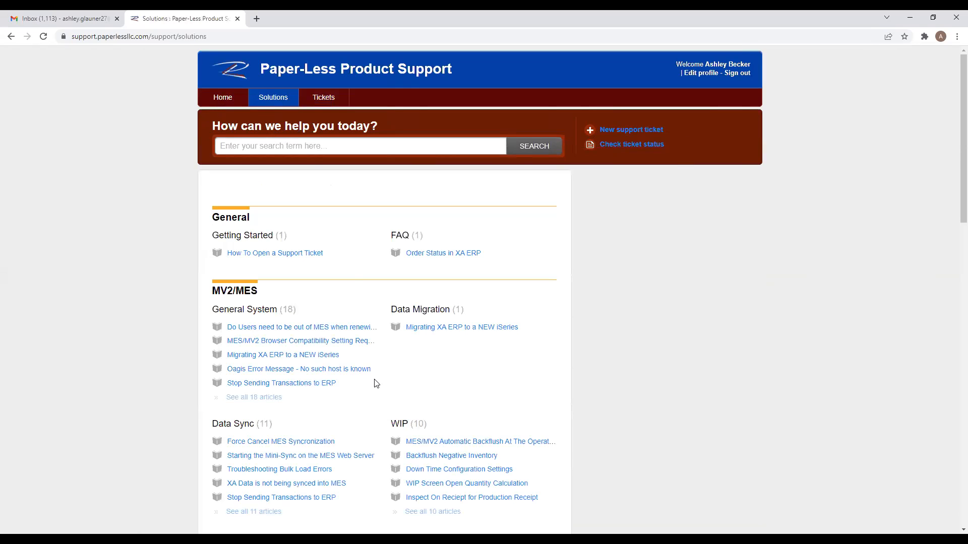
scroll(375, 384, "down", 1)
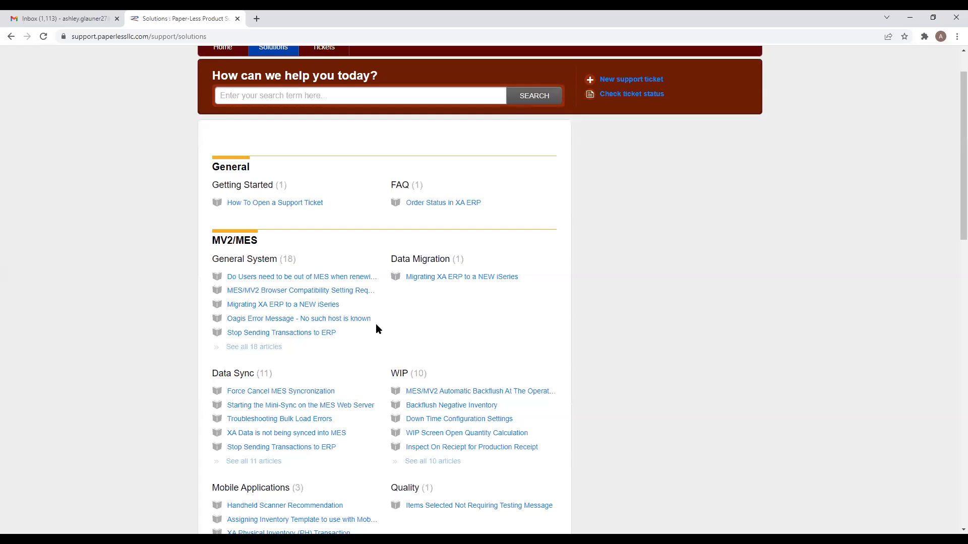
scroll(379, 313, "up", 1)
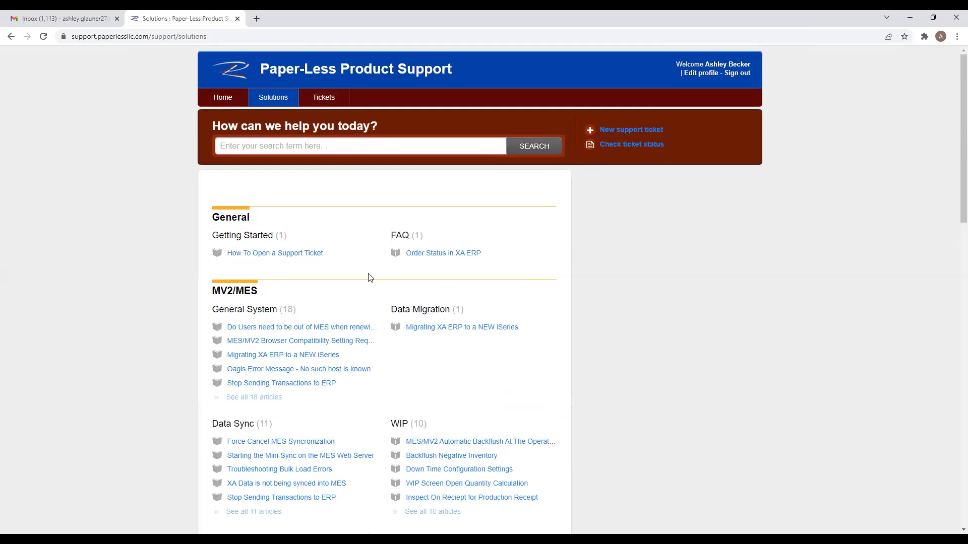
Step: Search the knowledge base for "mes sync" to view the suggested articles, and dismiss the suggestions
left_click(341, 146)
type("mes sync")
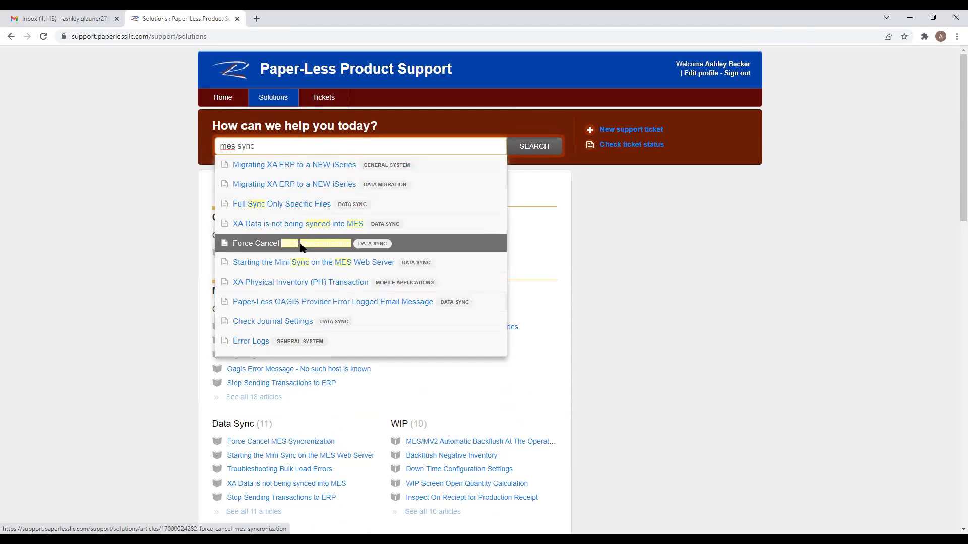
left_click(153, 411)
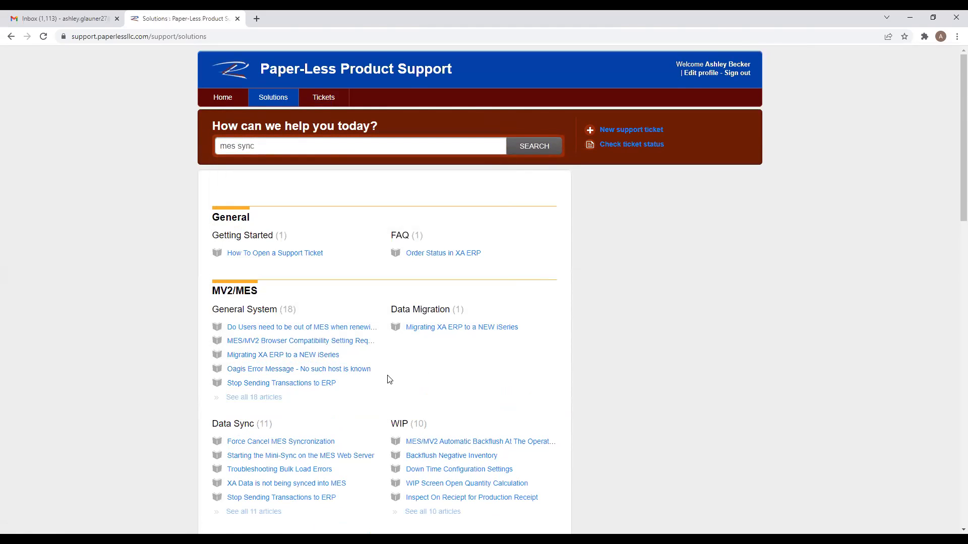
Step: Examine the solution articles listed by product category, from MV2/MES through MDCC, ATM, PBLSi and ThinVentory, and return to the MV2/MES section
scroll(385, 378, "down", 2)
scroll(382, 357, "down", 2)
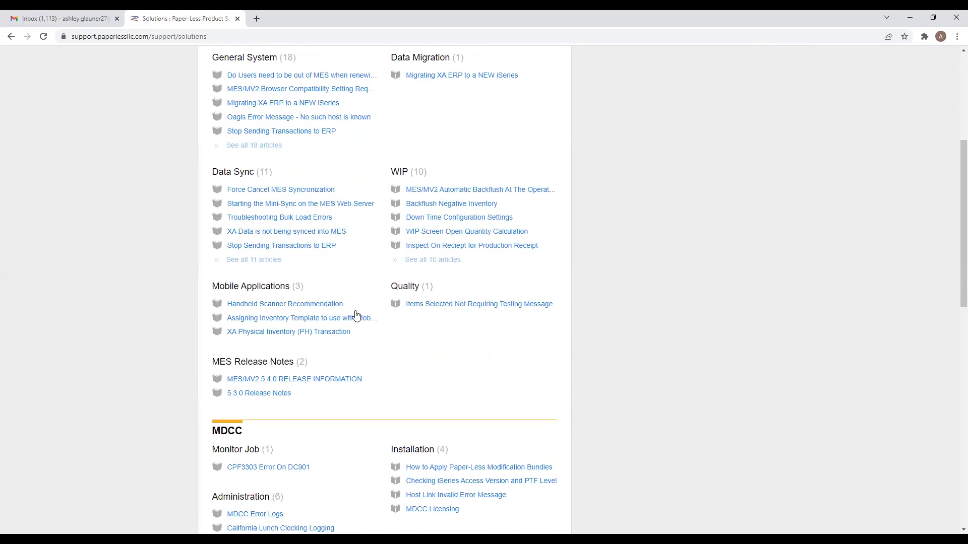
scroll(302, 224, "up", 1)
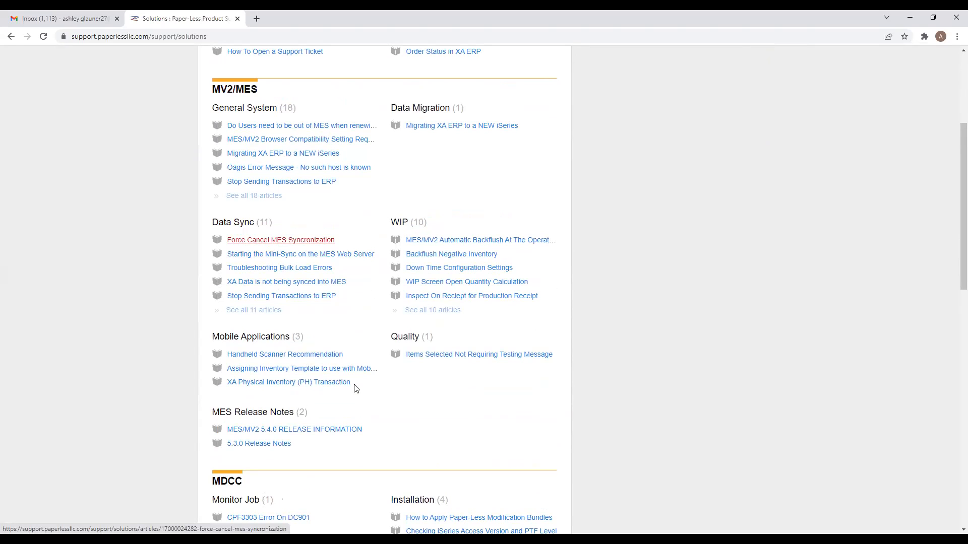
scroll(355, 388, "down", 1)
scroll(355, 388, "down", 5)
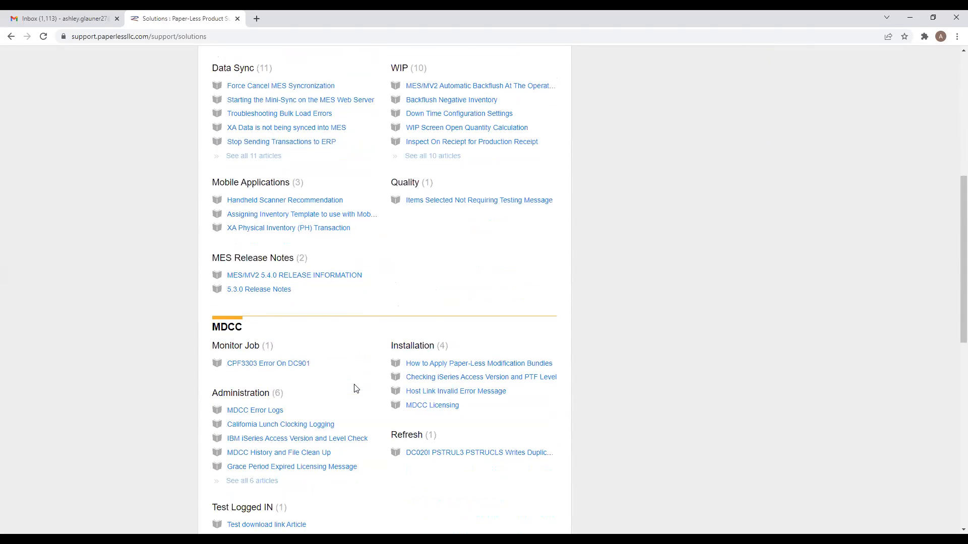
scroll(355, 388, "down", 2)
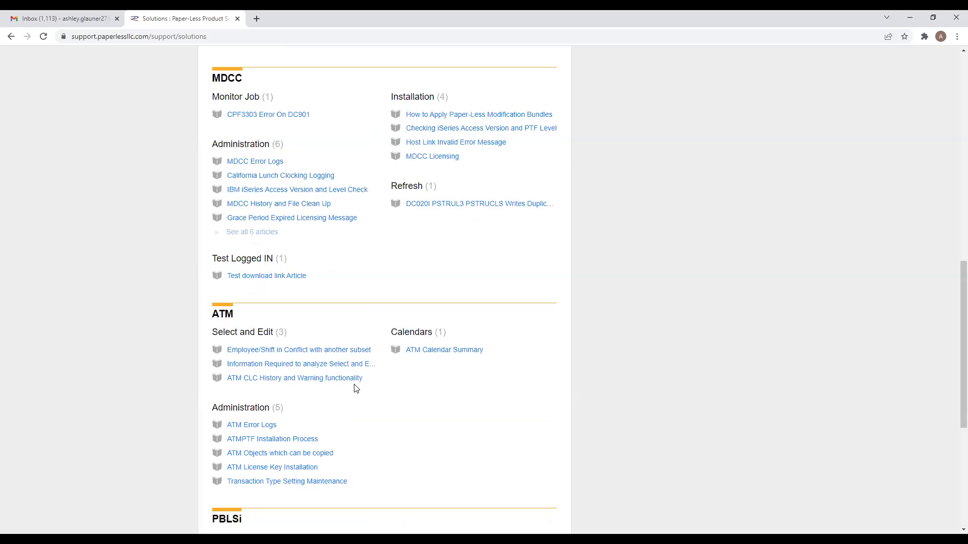
scroll(355, 388, "down", 2)
scroll(355, 388, "down", 3)
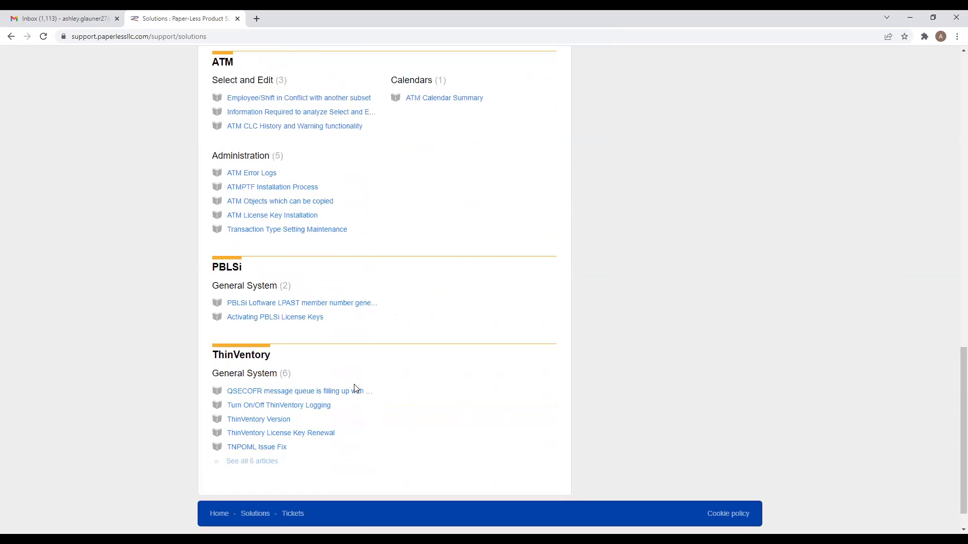
scroll(355, 388, "down", 1)
scroll(356, 389, "up", 5)
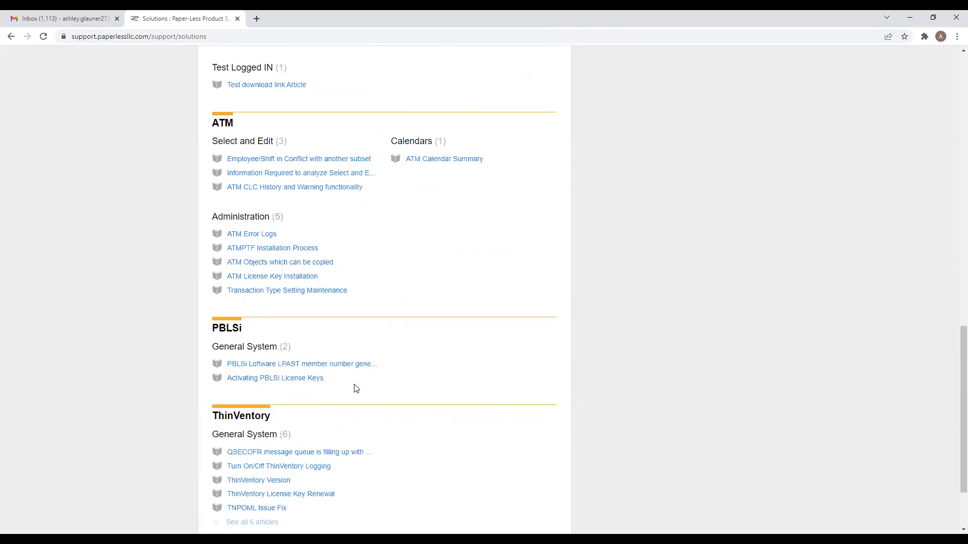
scroll(355, 388, "up", 8)
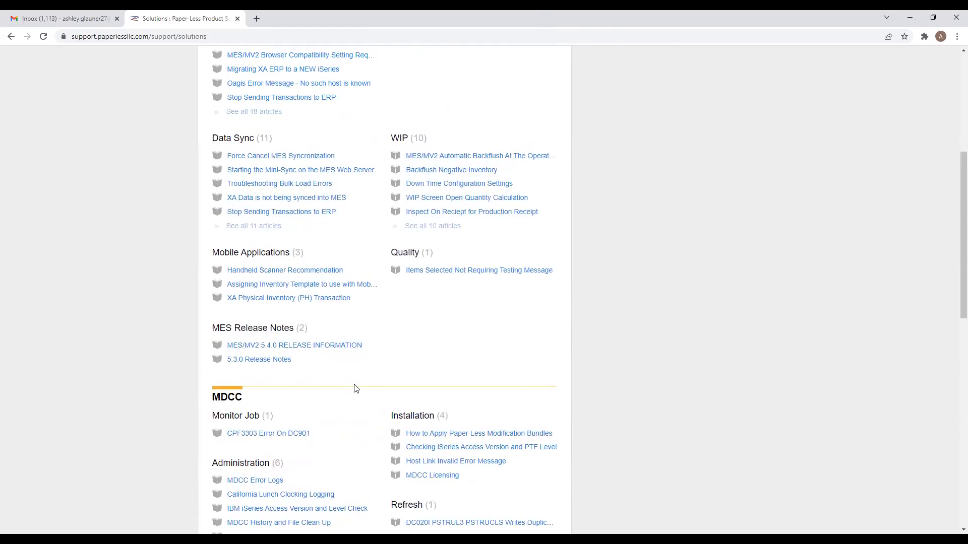
scroll(356, 388, "up", 3)
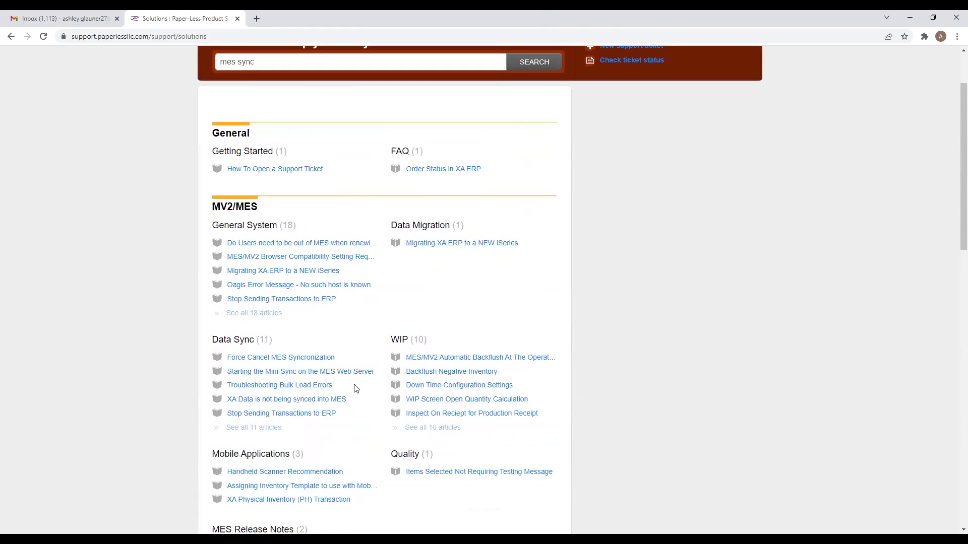
scroll(356, 388, "up", 1)
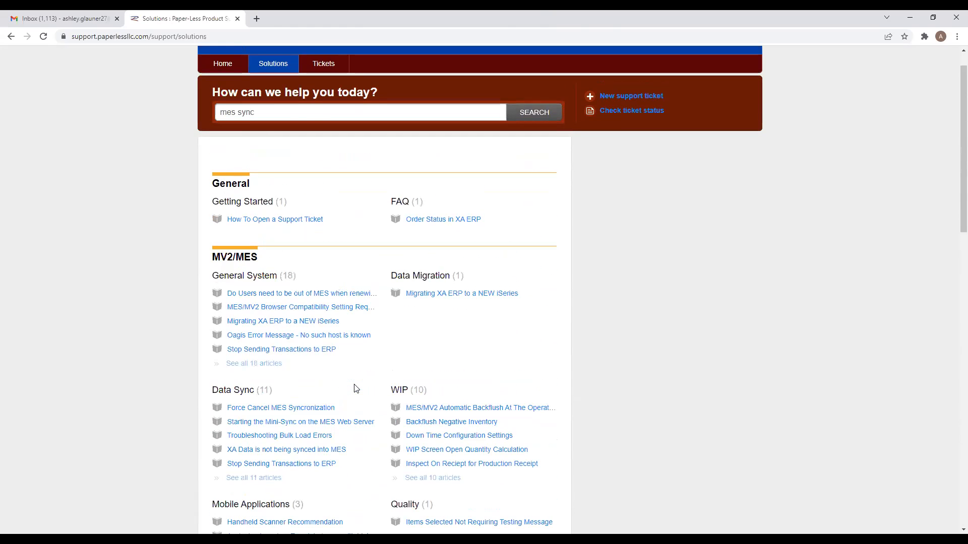
Step: Read through the PDF attached to the Data Sync article "Force Cancel MES Syncronization" and close it
left_click(254, 407)
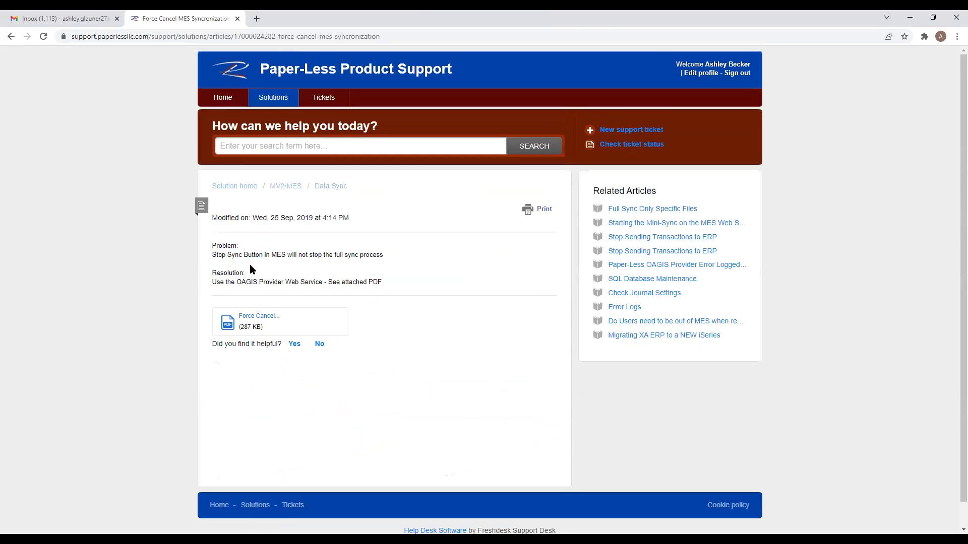
left_click(246, 317)
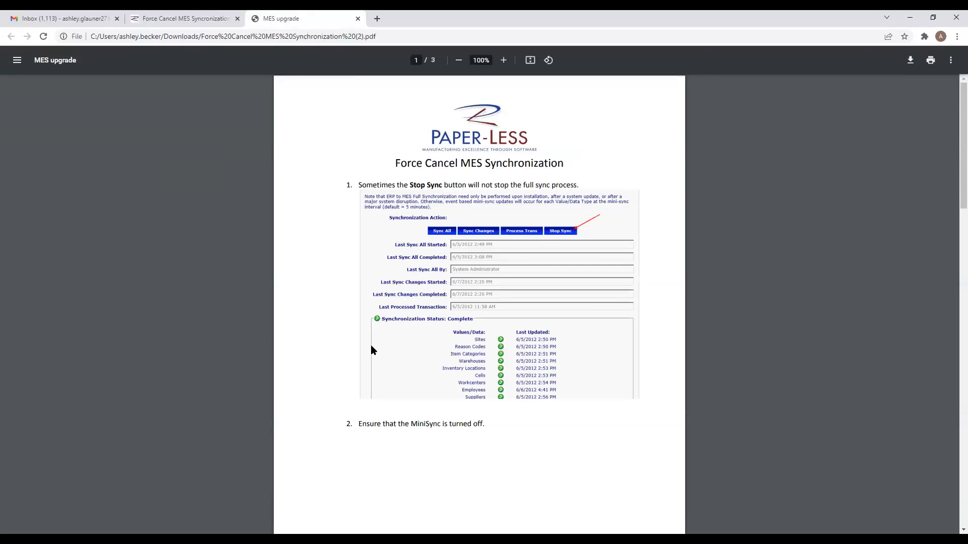
scroll(371, 348, "down", 7)
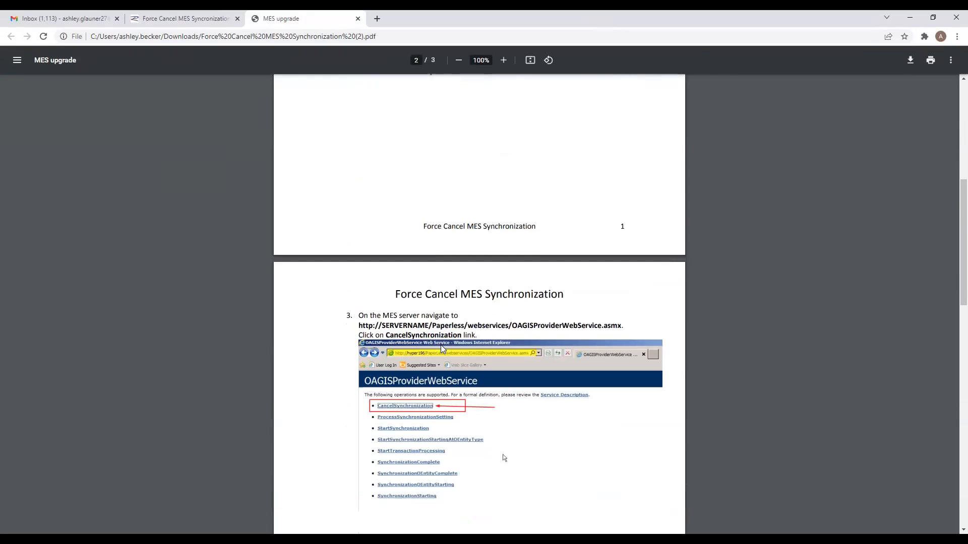
scroll(442, 348, "down", 3)
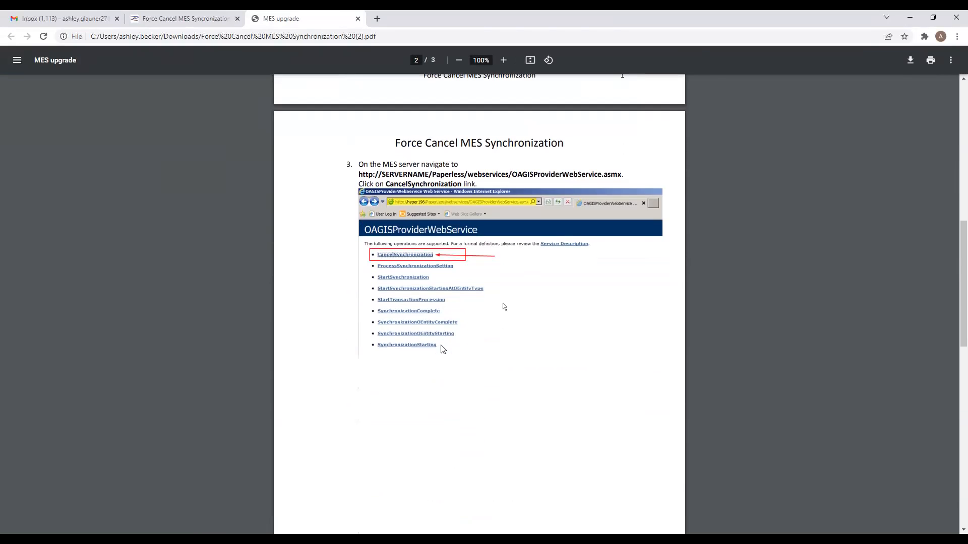
scroll(443, 349, "down", 1)
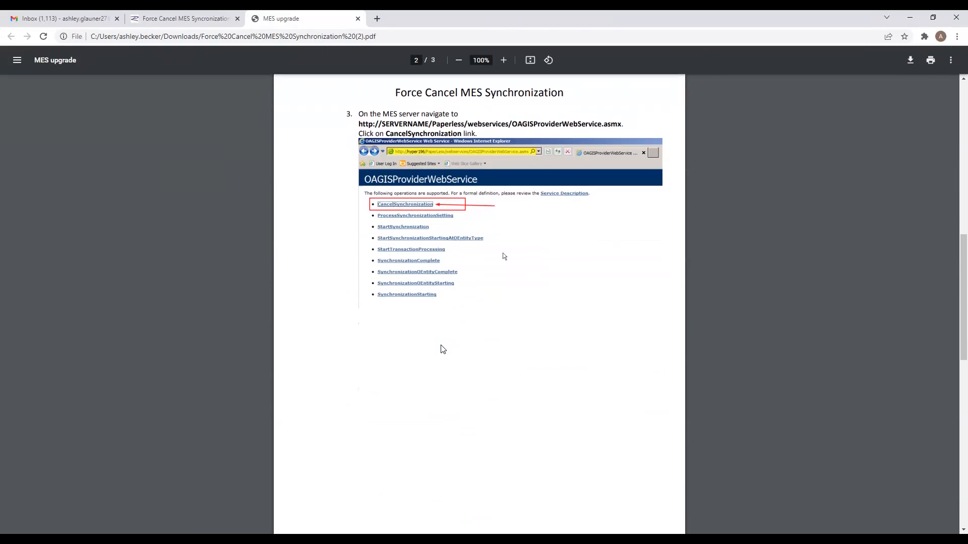
scroll(443, 349, "down", 9)
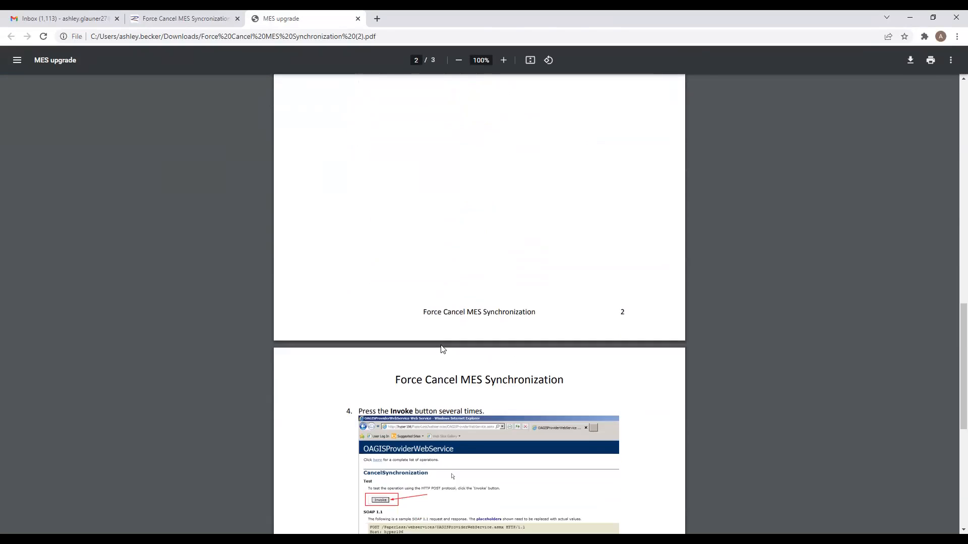
scroll(441, 348, "down", 1)
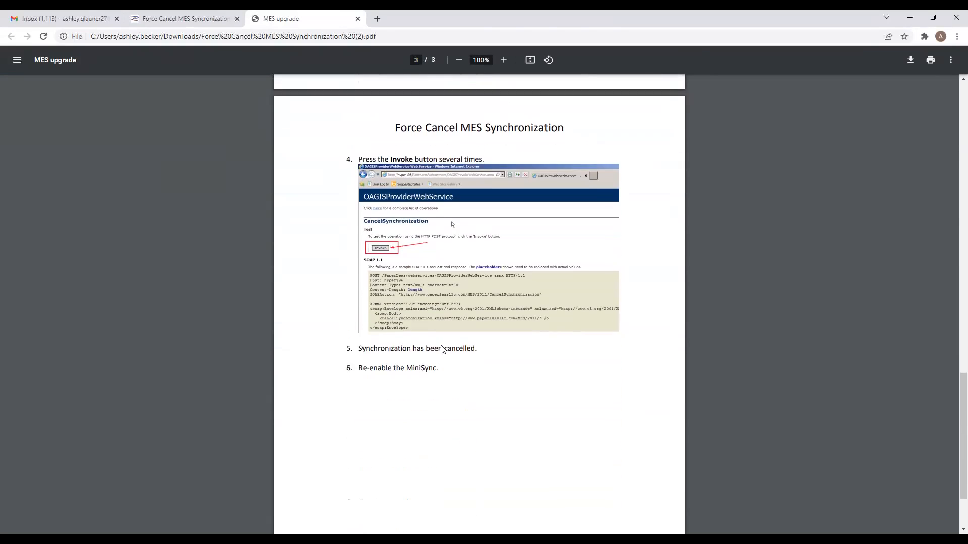
scroll(442, 349, "down", 2)
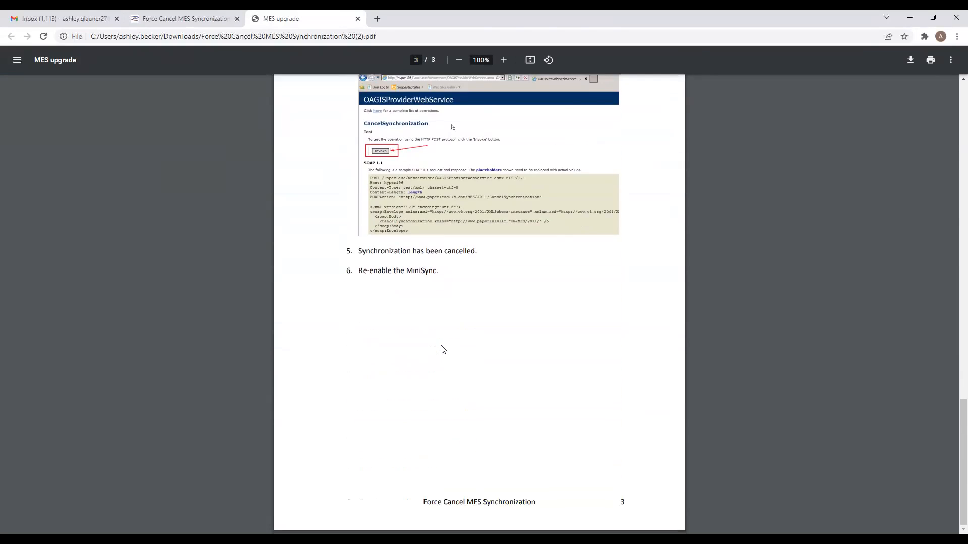
scroll(442, 348, "up", 9)
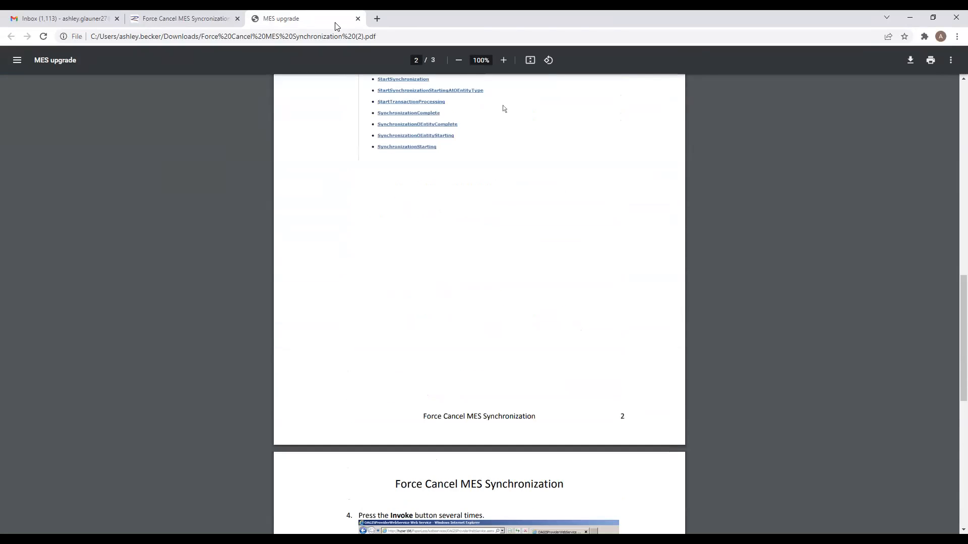
left_click(358, 19)
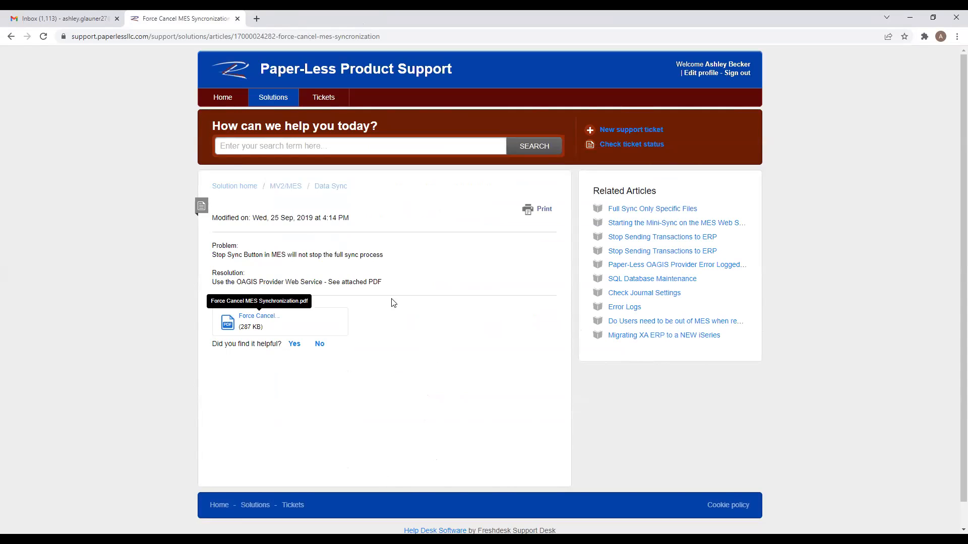
Step: Start a new support ticket for Paper-Less Products with product MES and module Other
left_click(612, 133)
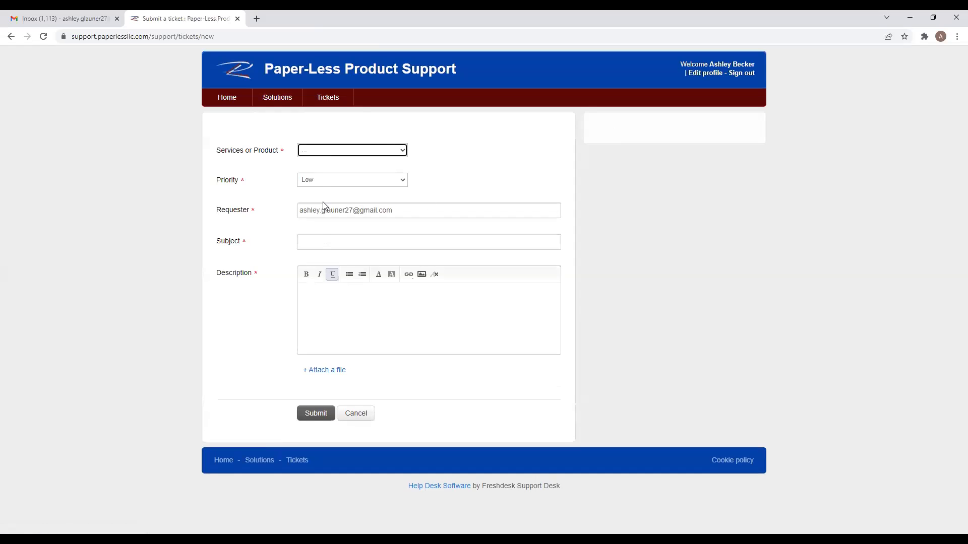
left_click(322, 151)
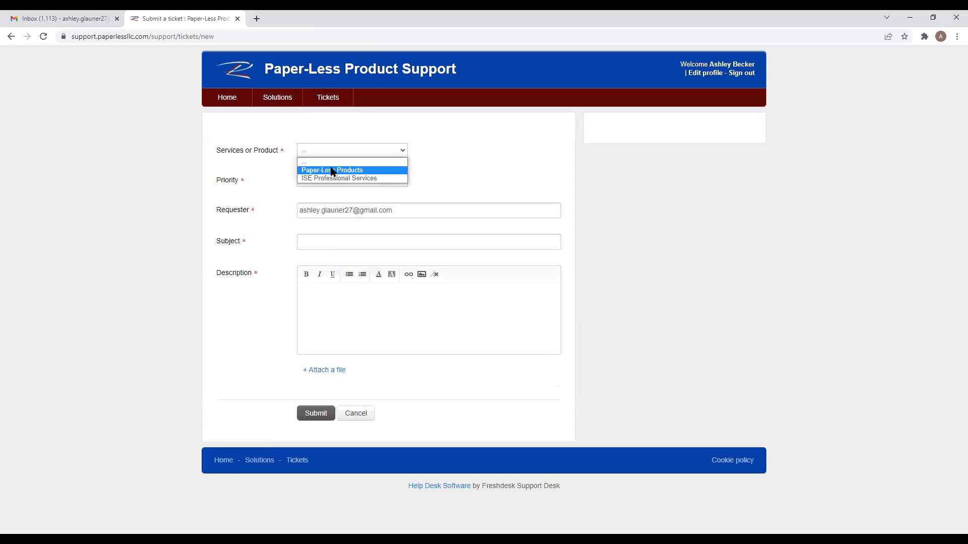
left_click(333, 171)
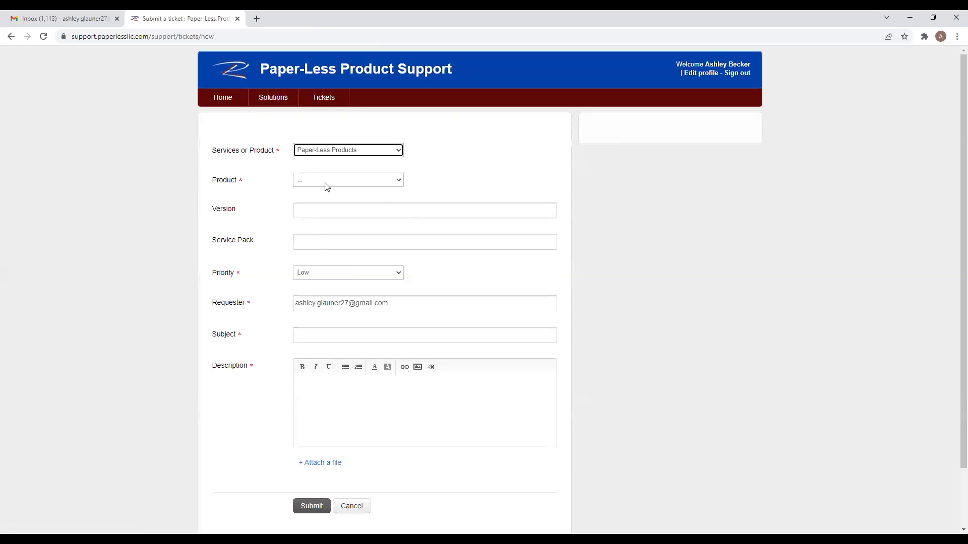
left_click(327, 181)
left_click(329, 200)
left_click(331, 219)
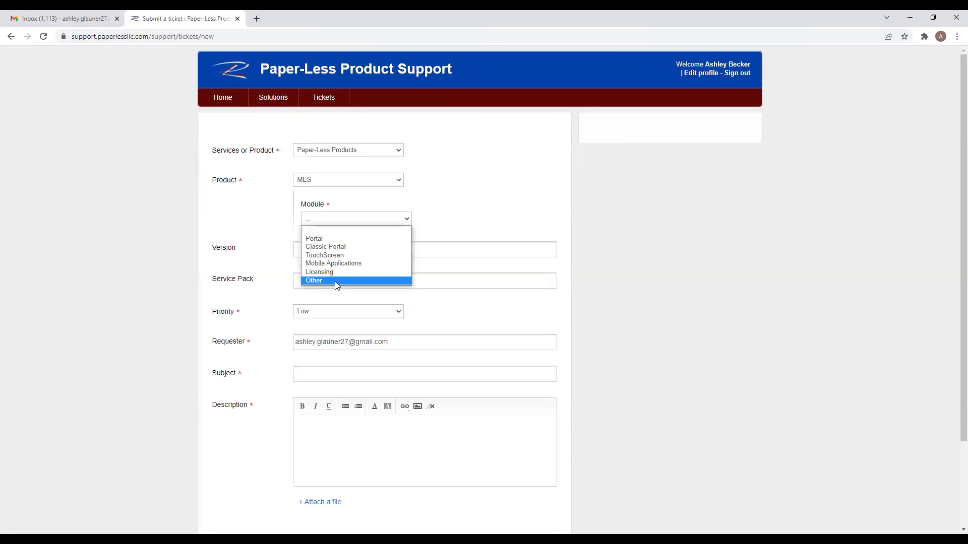
left_click(334, 281)
Step: Set the ticket's version to 5.4.6 and its priority to Low
left_click(330, 250)
left_click(313, 270)
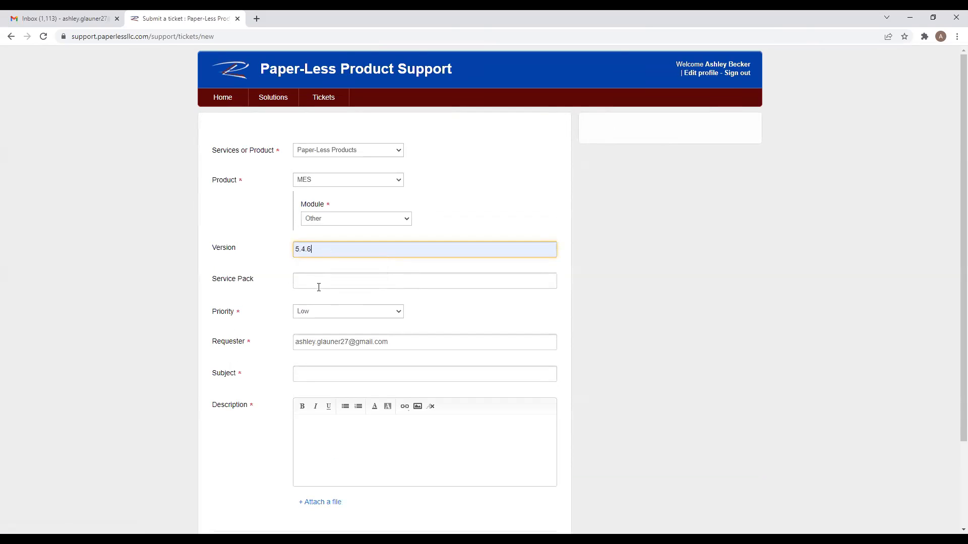
left_click(330, 313)
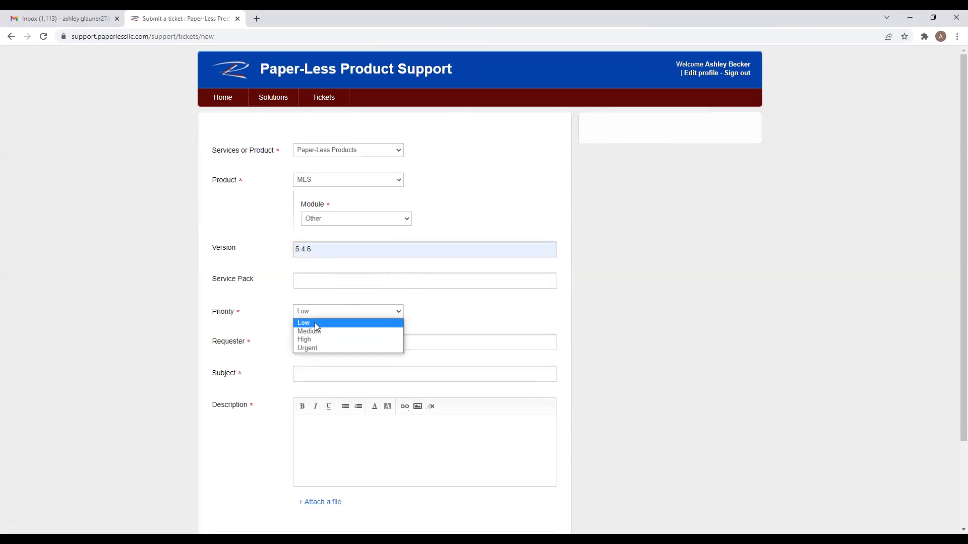
left_click(314, 323)
Step: Enter "Test 4" as the ticket's subject and place the cursor in the description
left_click(324, 374)
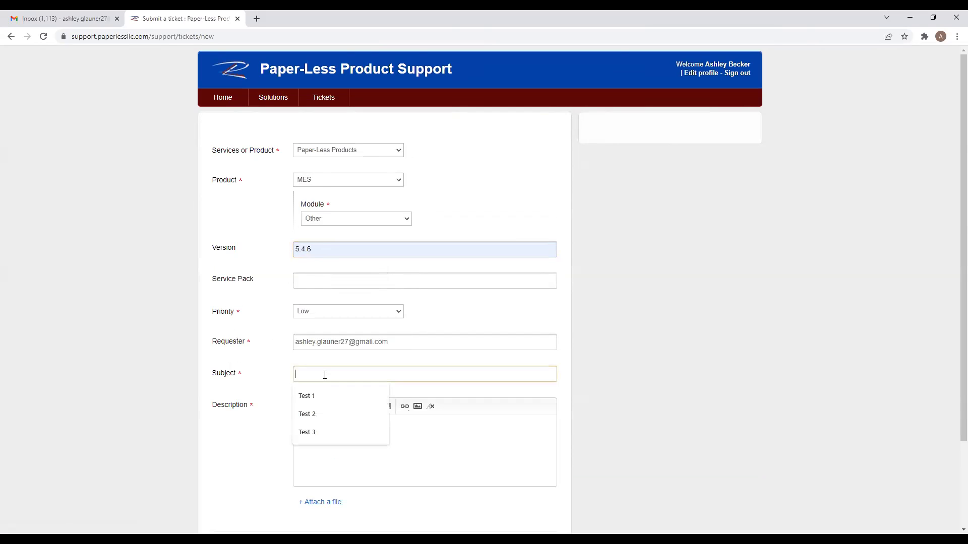
type("Mes")
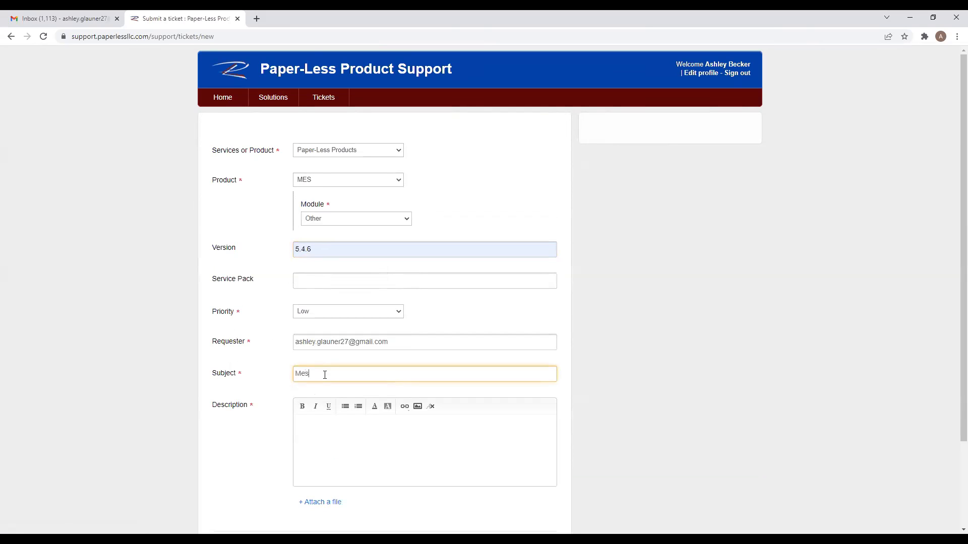
key("BackSpace")
key("BackSpace")
key("BackSpace")
type("Test")
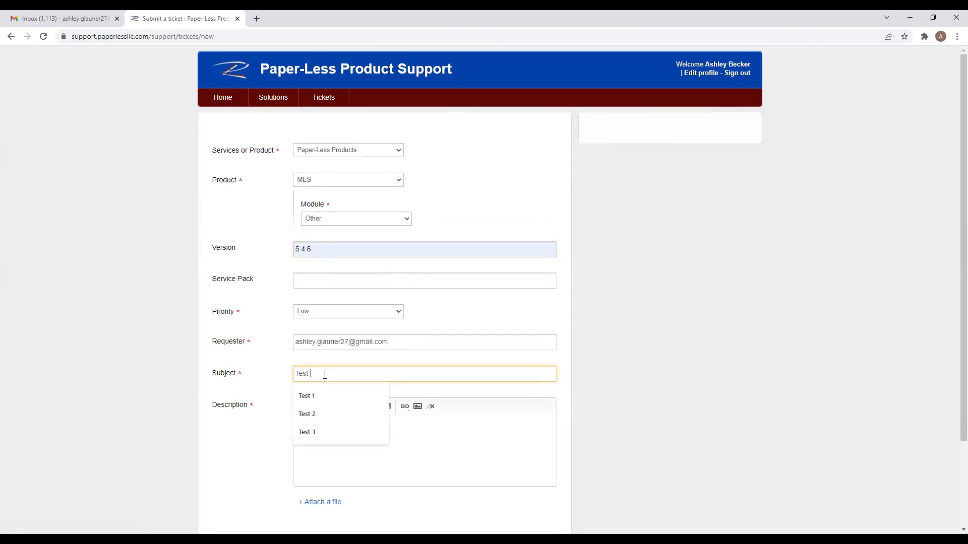
type(" 4")
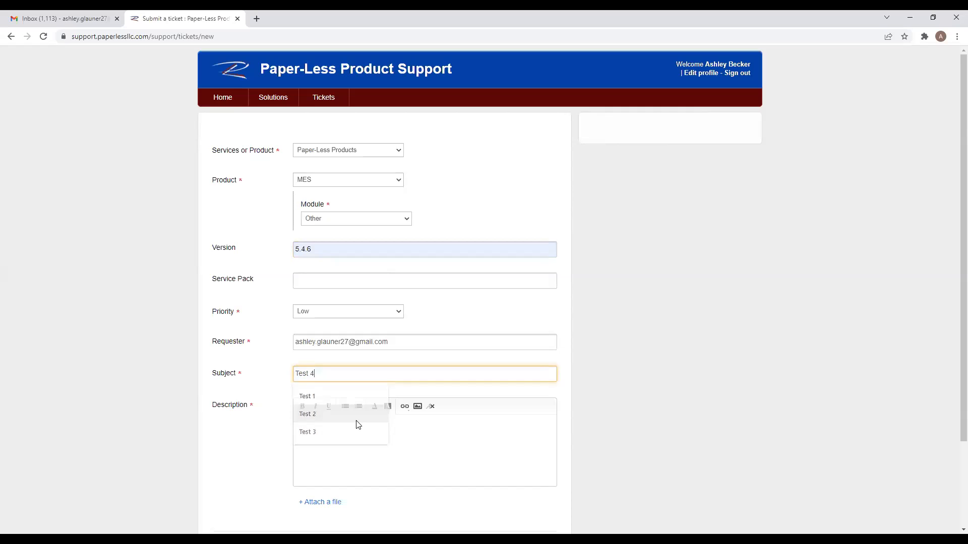
left_click(423, 427)
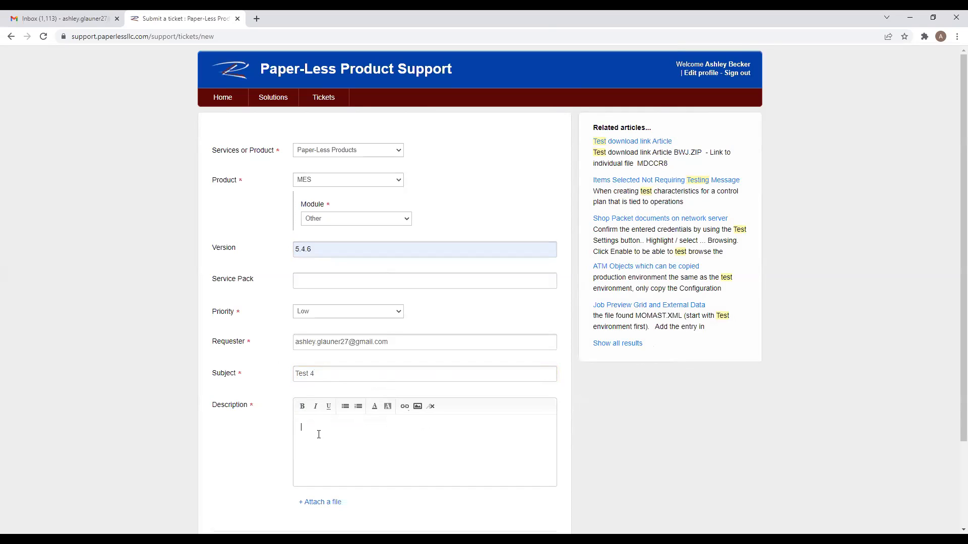
Step: Describe the new ticket as "Test 4", submit it, and check the ticket status list
type("Test 4")
scroll(415, 474, "down", 3)
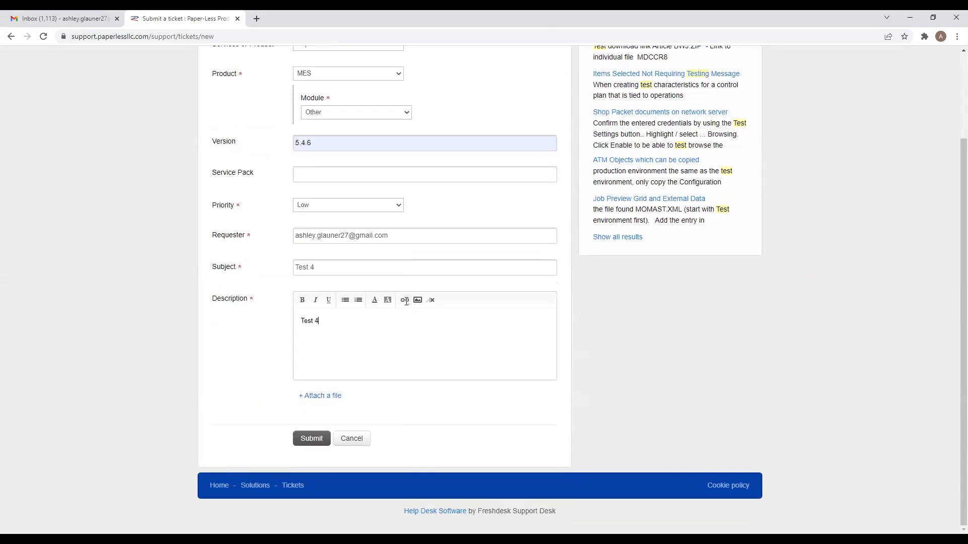
left_click(310, 440)
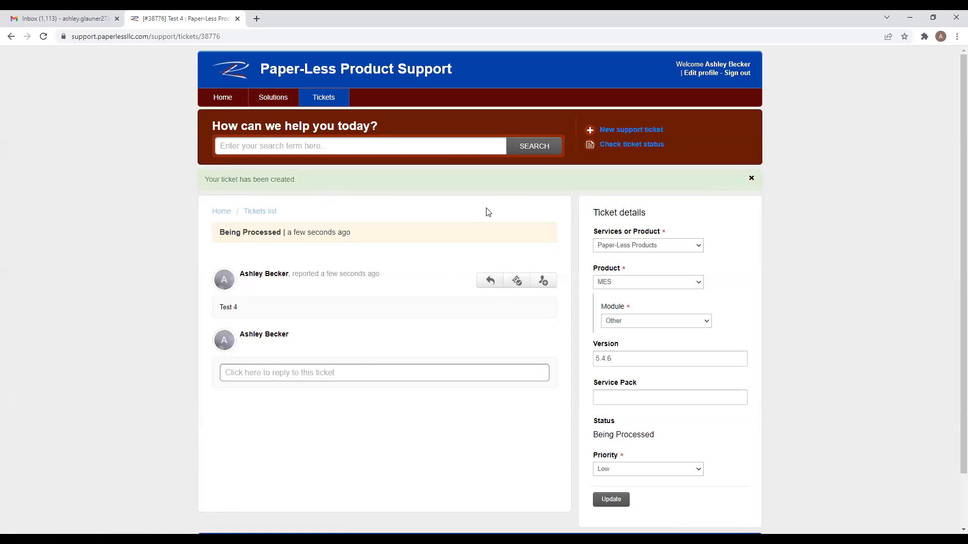
left_click(620, 146)
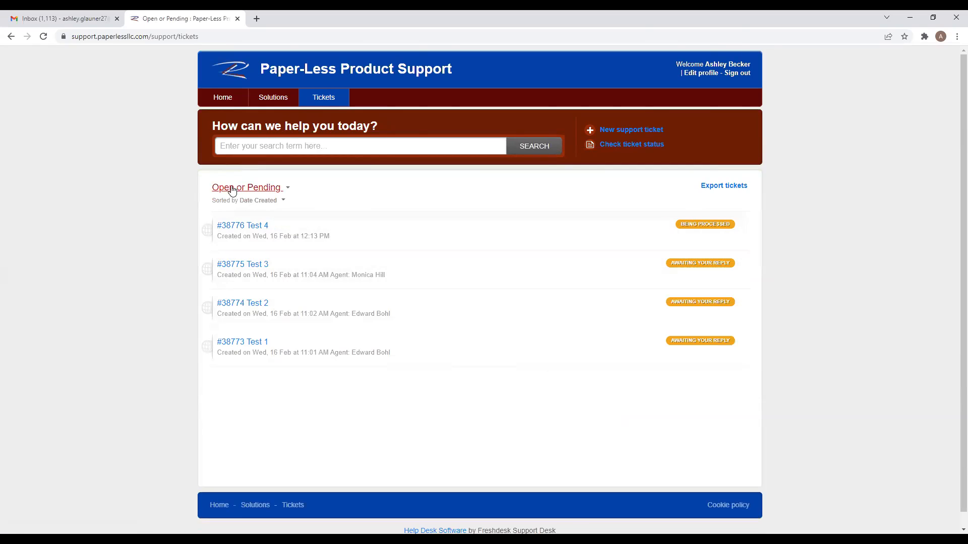
Step: Switch to the Gmail inbox, open the support reply about ticket Test 2, and follow its ticket link
left_click(65, 18)
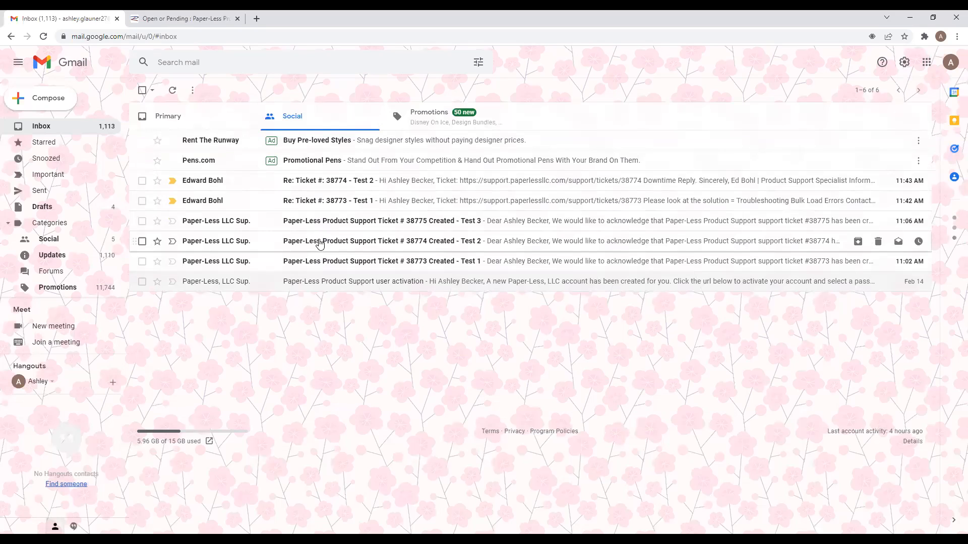
left_click(317, 182)
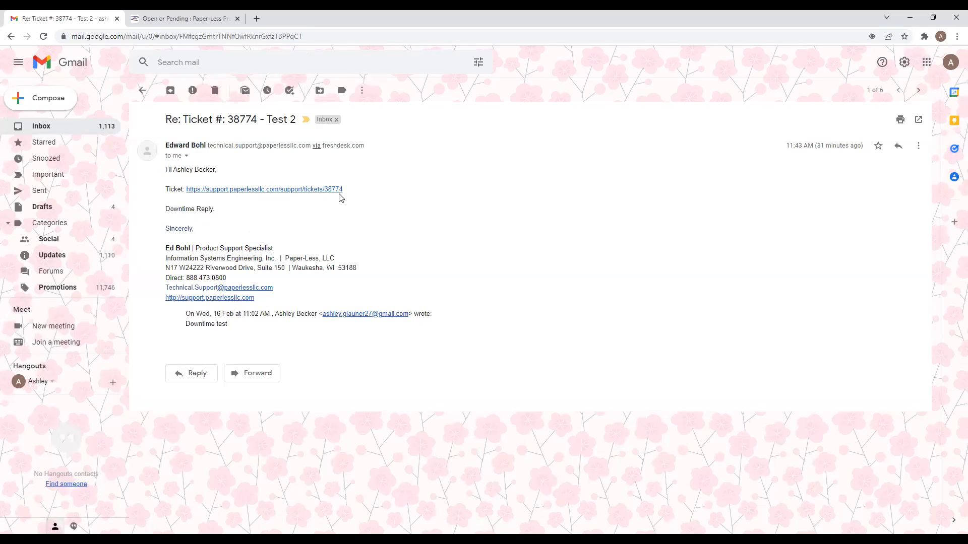
left_click(311, 191)
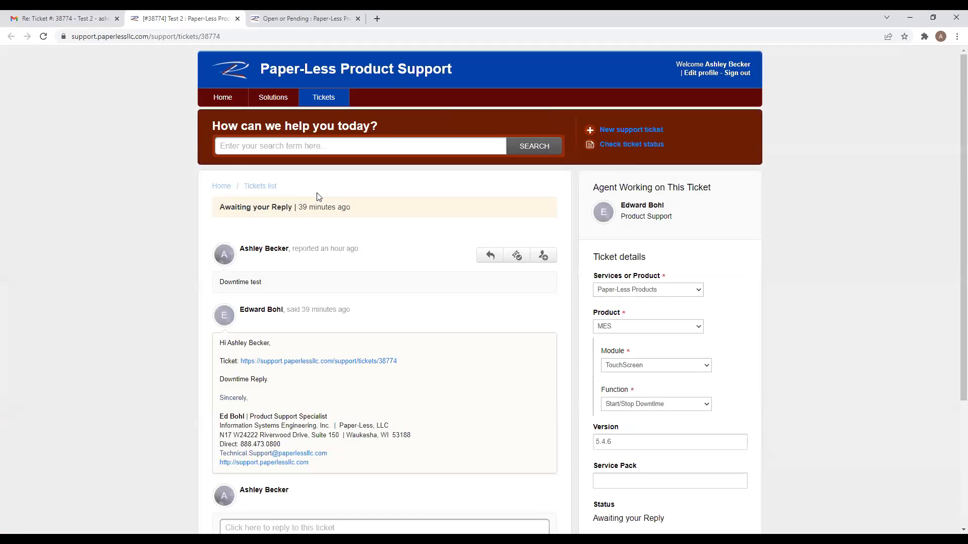
Step: Reply "Thank you." to the support agent on the Test 2 ticket
scroll(374, 286, "down", 2)
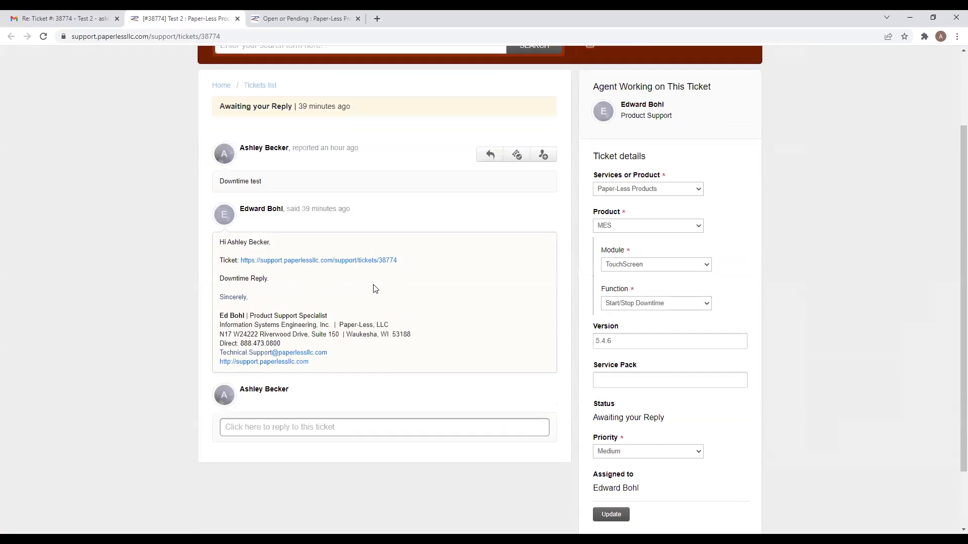
left_click(490, 159)
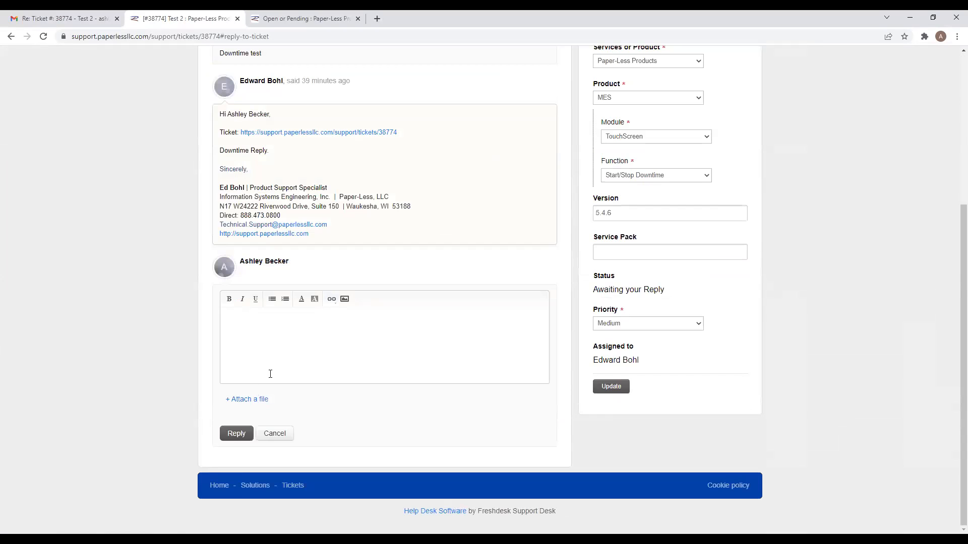
type("Thank you.")
left_click(237, 438)
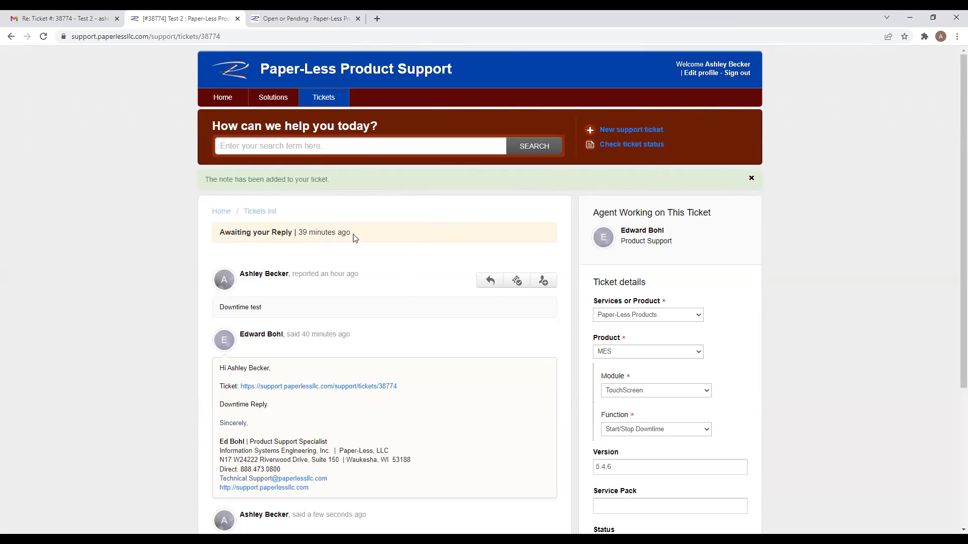
Step: Open the Test 1 ticket from the ticket status list and read the support agent's response
left_click(628, 146)
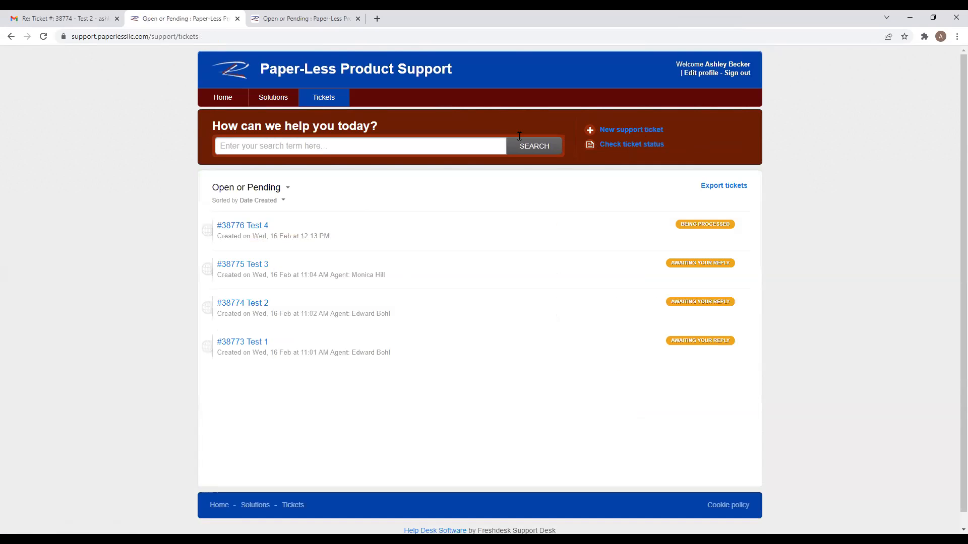
left_click(241, 344)
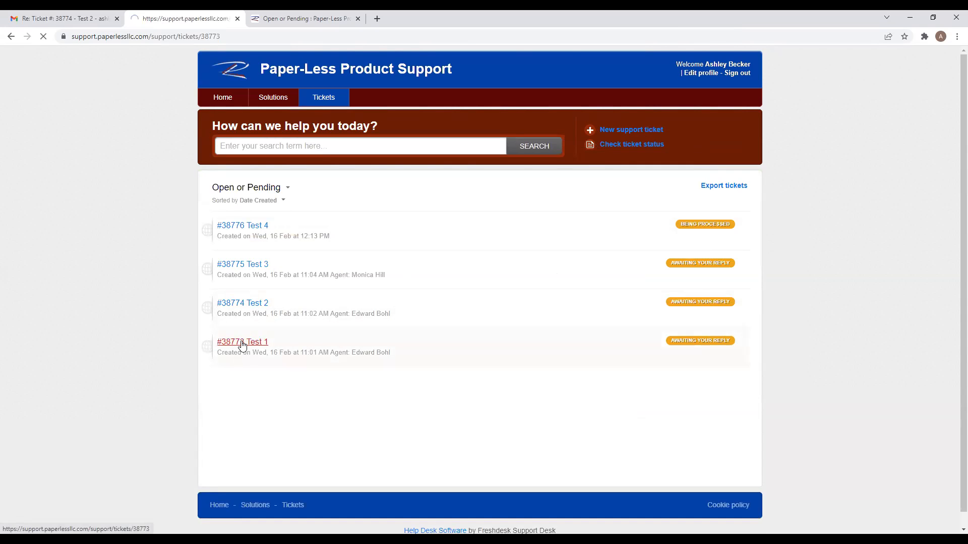
scroll(404, 366, "down", 2)
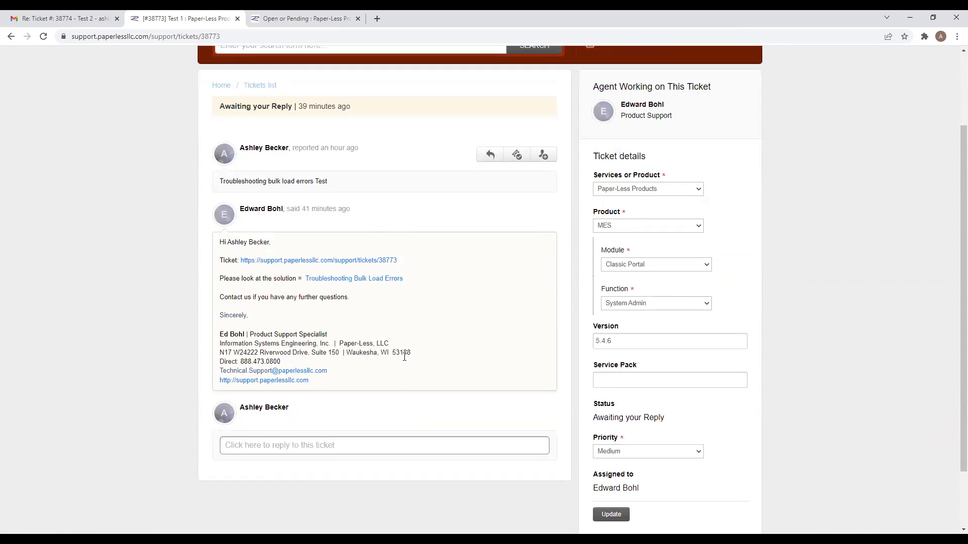
Step: Post the reply "Thank you." on the Test 1 ticket
scroll(415, 353, "up", 2)
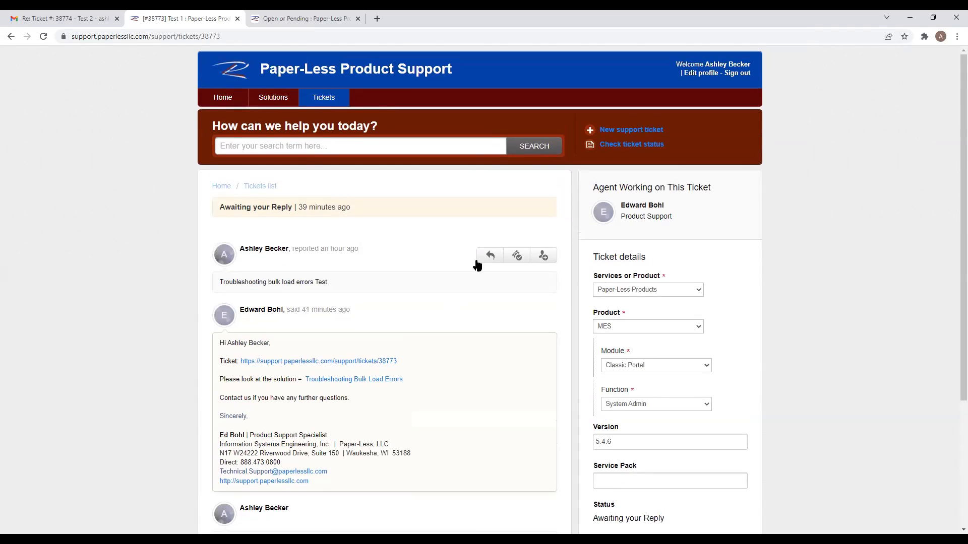
left_click(488, 255)
left_click(378, 323)
type("Thank you.")
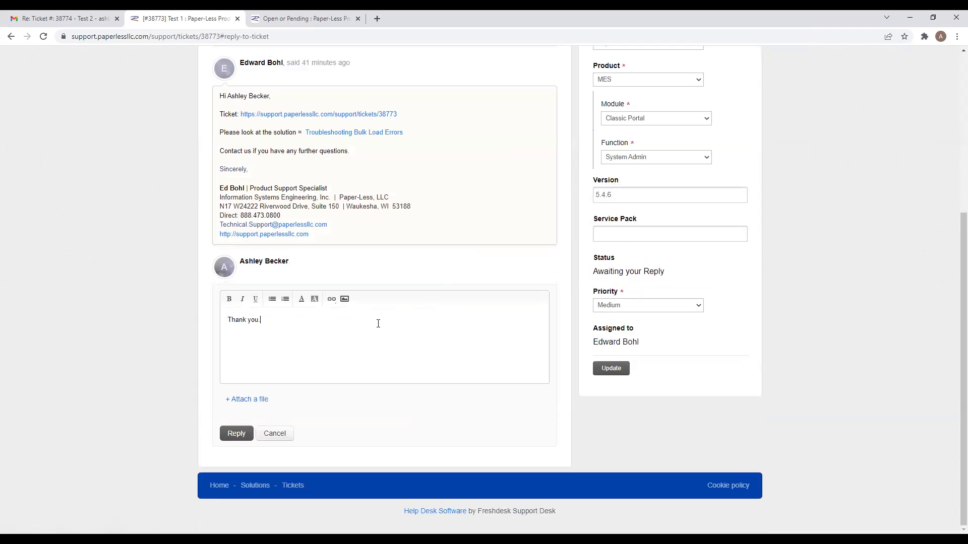
left_click(236, 434)
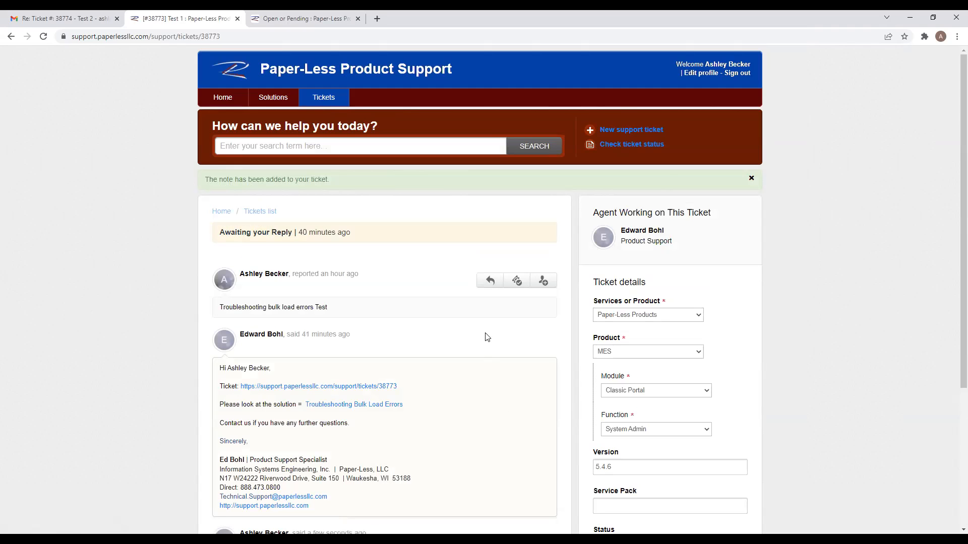
Step: Review the Test 1 conversation, including the linked bulk load errors solution, and return to the ticket status list
scroll(481, 330, "down", 3)
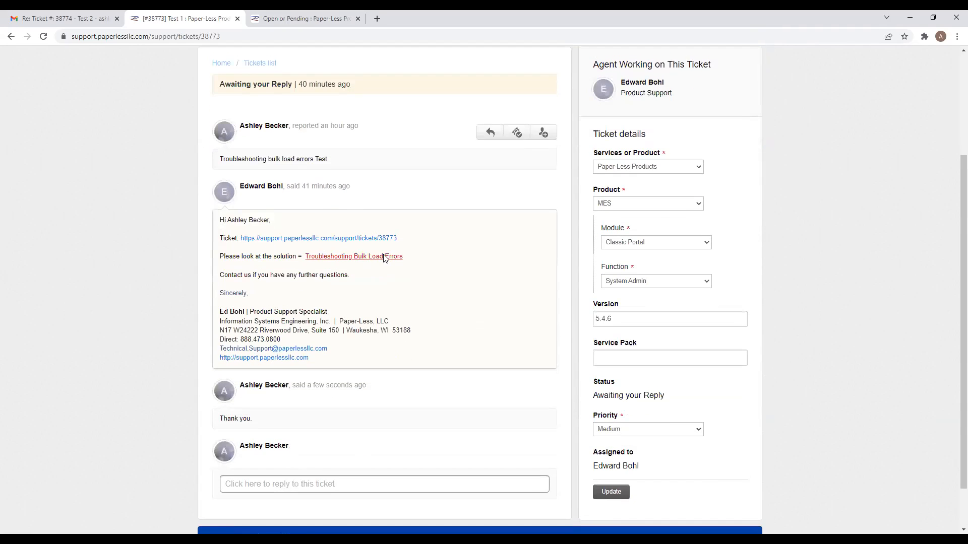
scroll(385, 258, "up", 3)
left_click(618, 145)
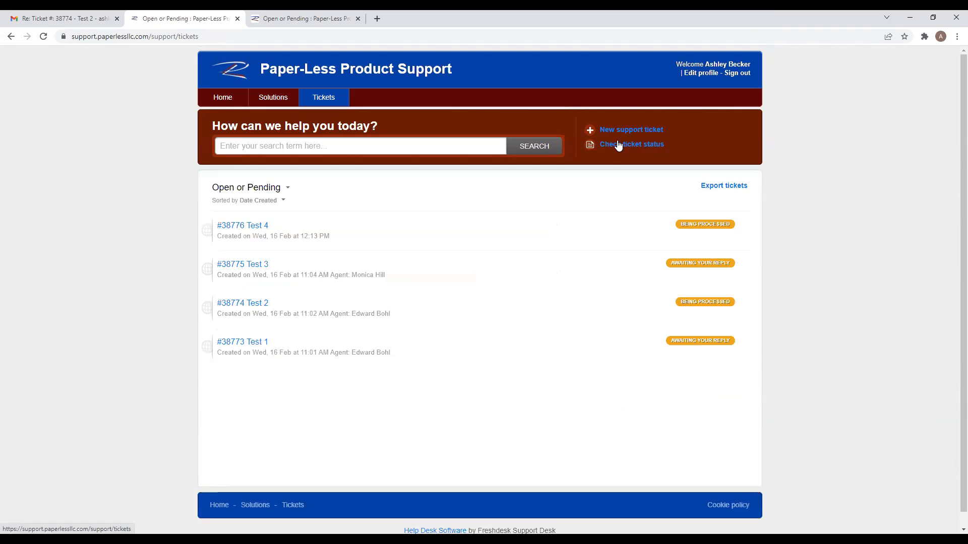